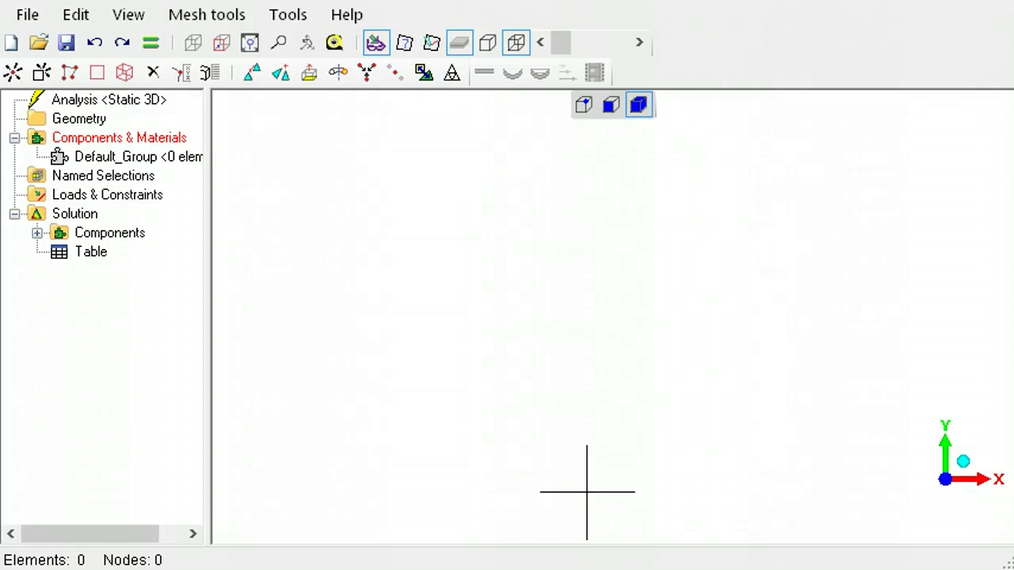
Open the context menu of the Static 3D analysis in the model tree
right_click(126, 100)
Change the analysis to 2D Fluid Non-Newtonian, Conduit Cross-Section with convergence tolerance 0.0005
click(202, 111)
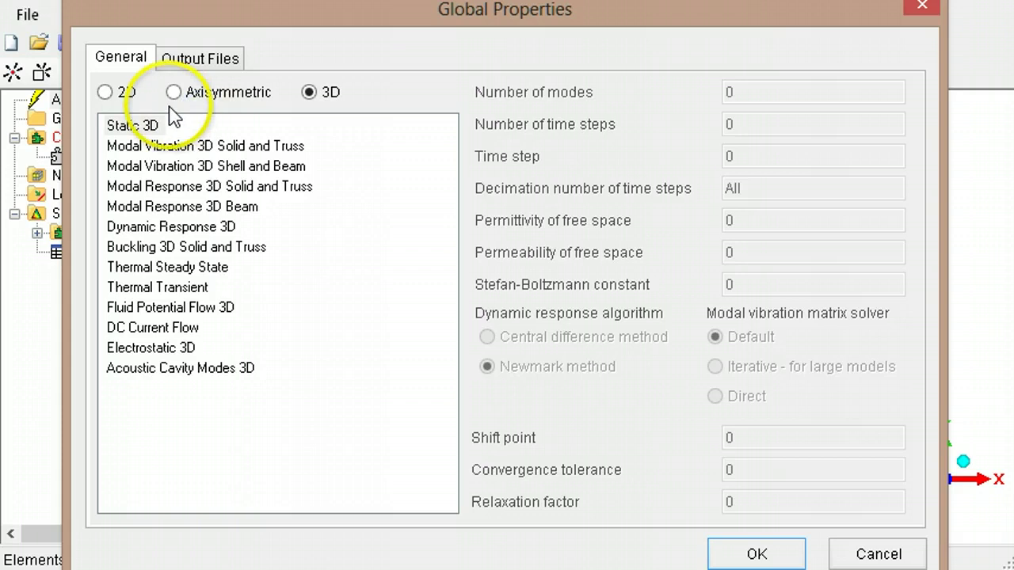
click(111, 92)
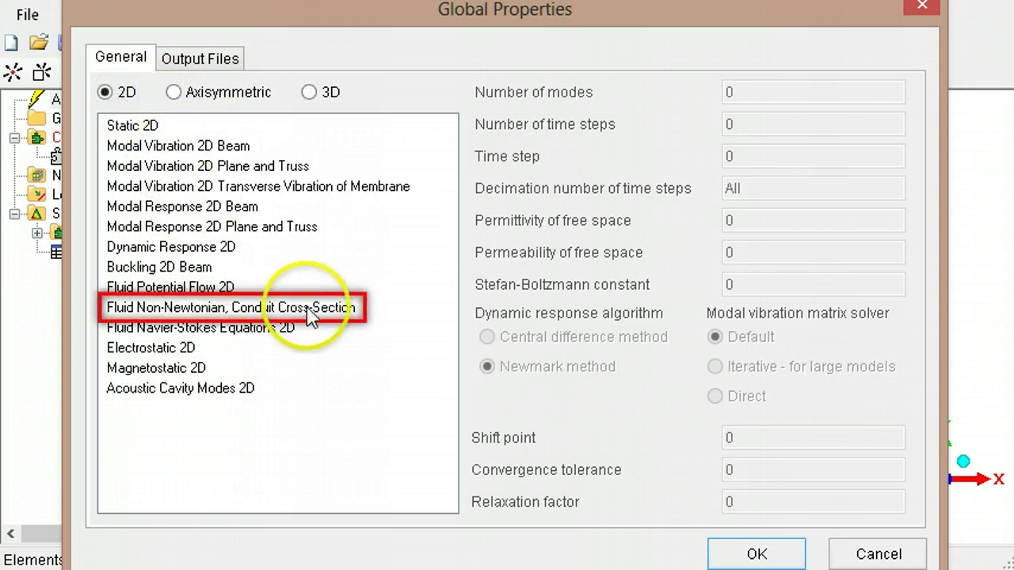
click(302, 311)
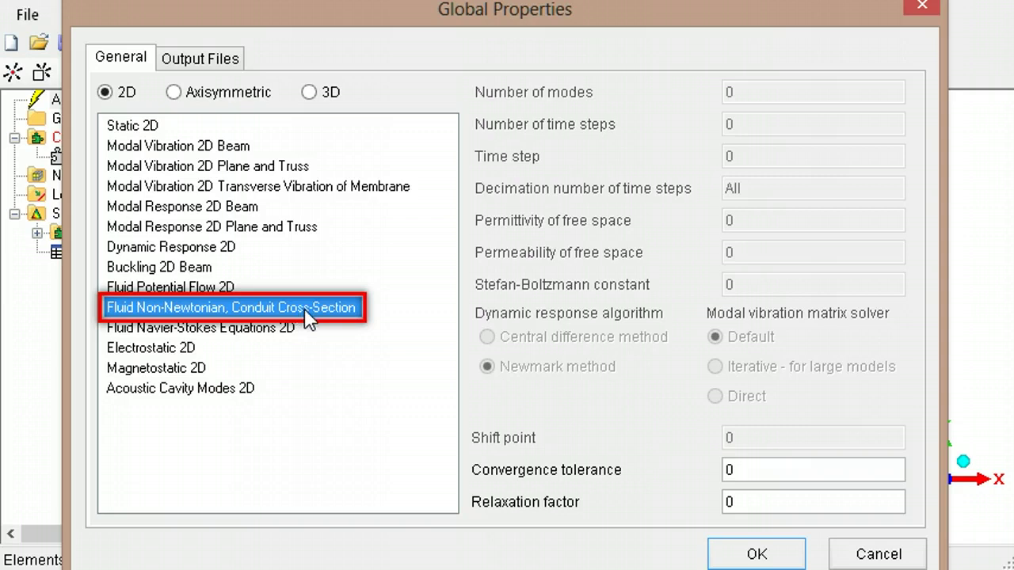
click(755, 469)
text(.0005)
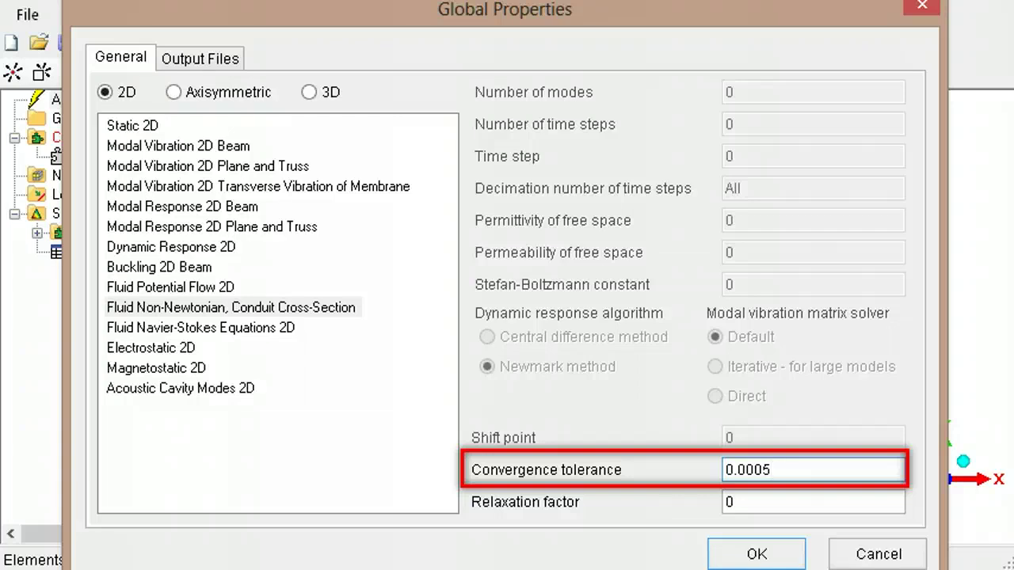
click(754, 552)
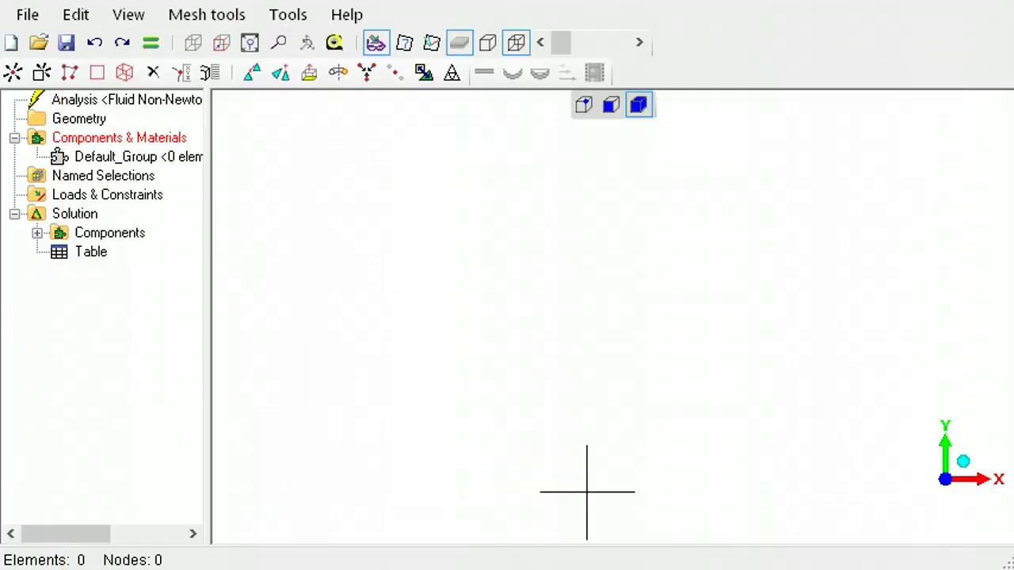
Add single nodes at (0,0), (0.25,0), (0.25,1.6) and (0,1.6)
click(20, 78)
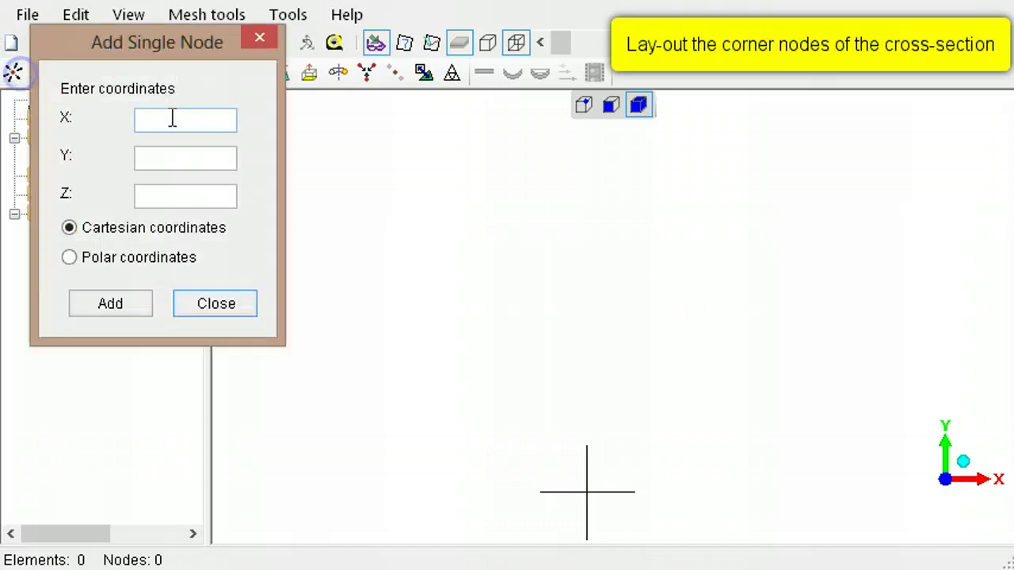
click(131, 294)
click(164, 122)
text(0.25)
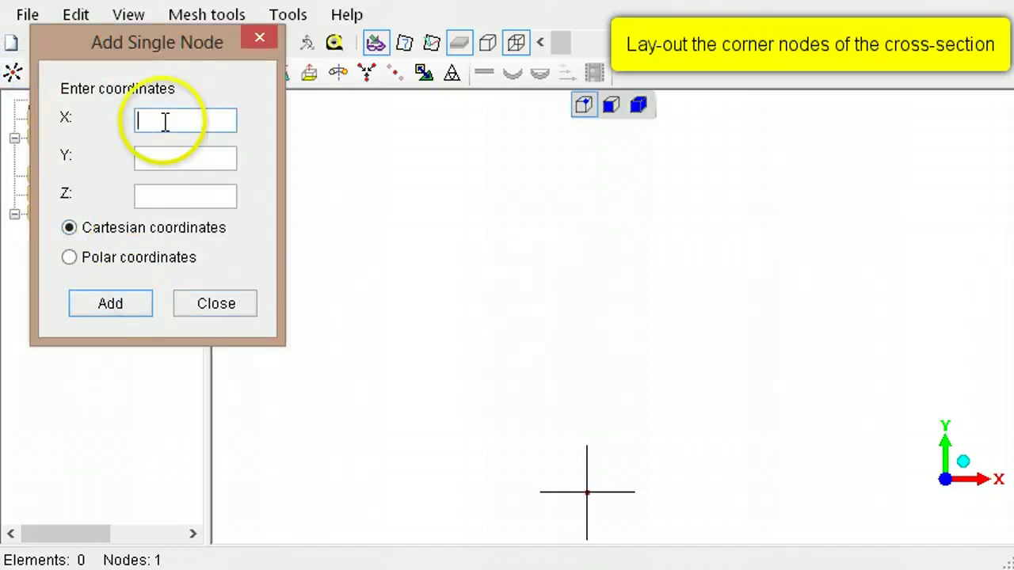
click(113, 303)
click(171, 160)
text(1.6)
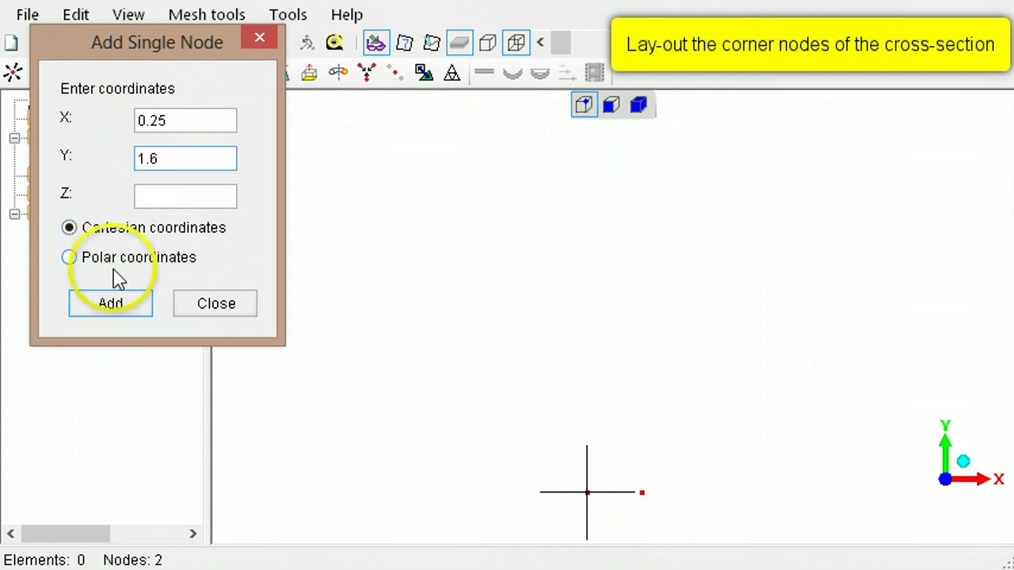
click(113, 303)
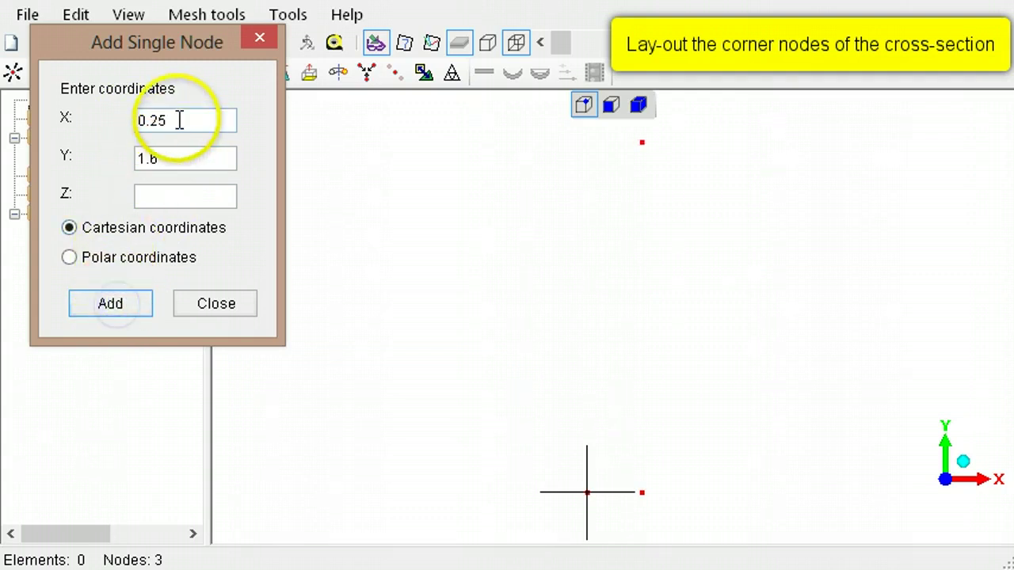
drag(182, 118, 68, 121)
text(0)
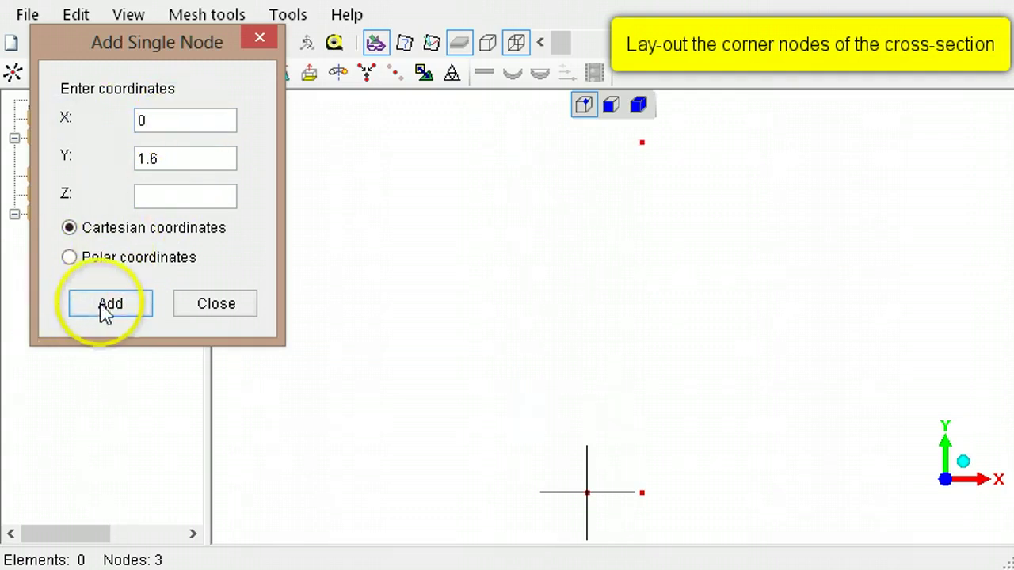
click(103, 305)
click(242, 307)
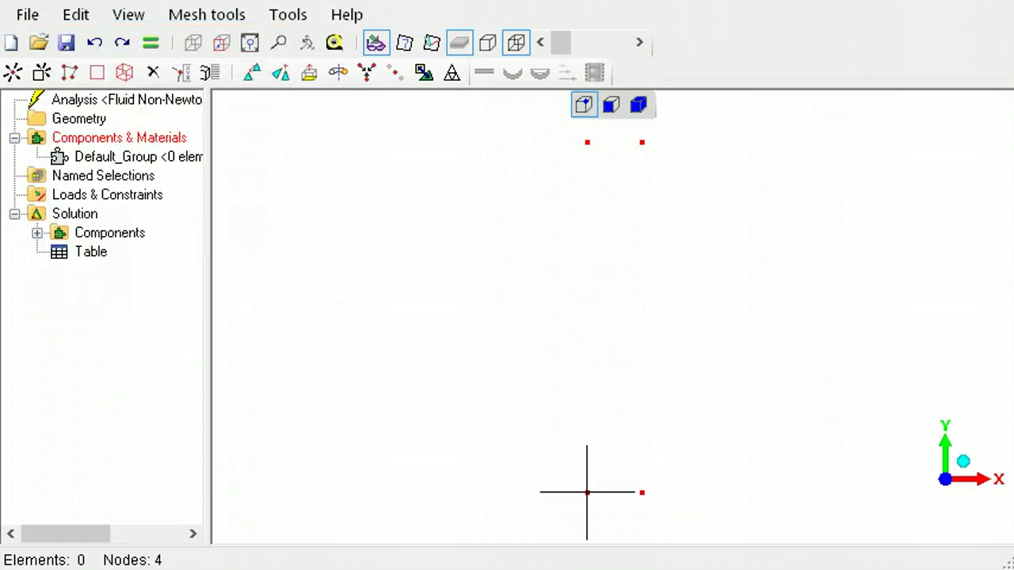
Create one quad4 element through nodes 1, 2, 3 and 4
click(41, 73)
click(136, 147)
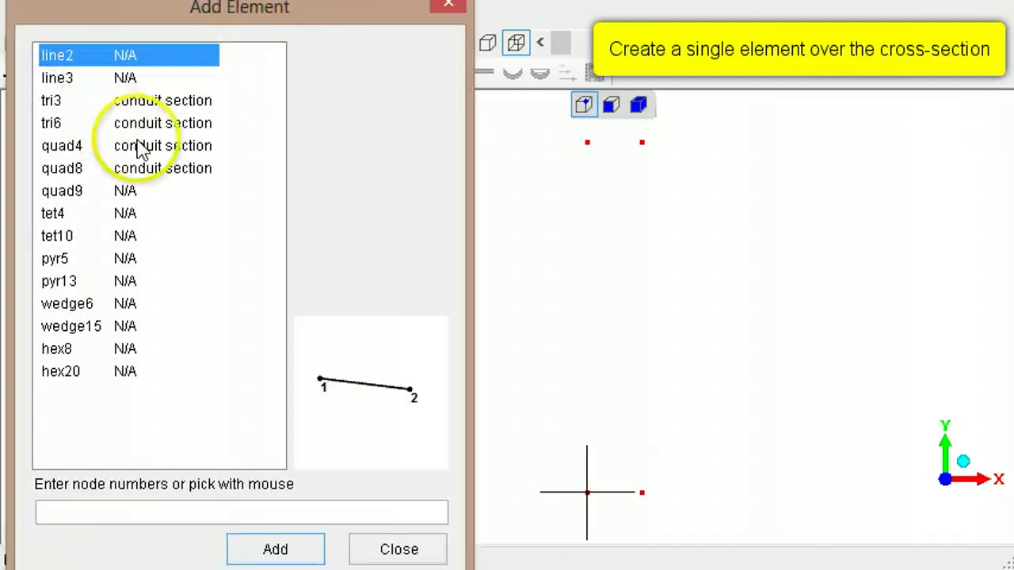
click(588, 492)
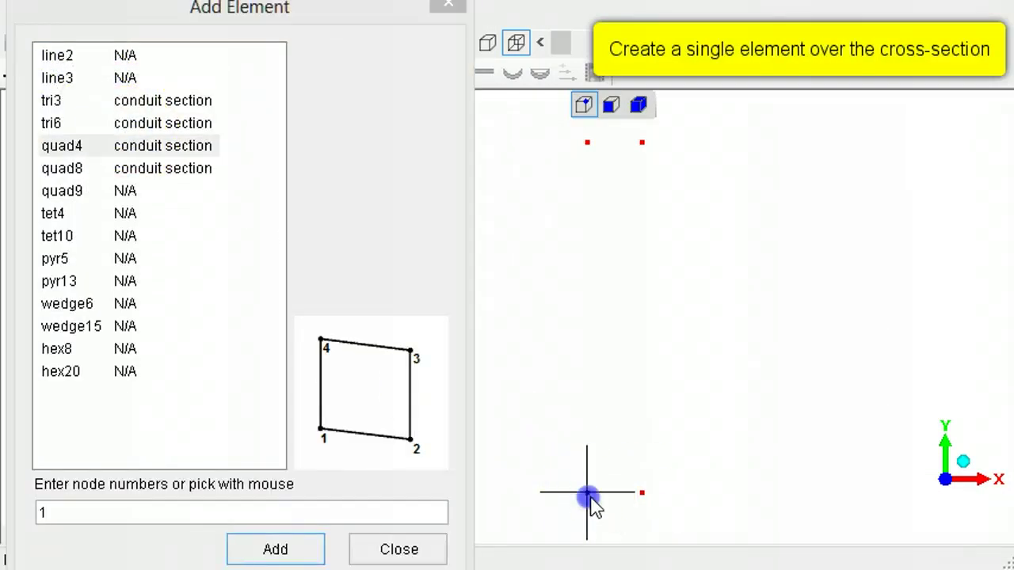
click(641, 493)
click(642, 143)
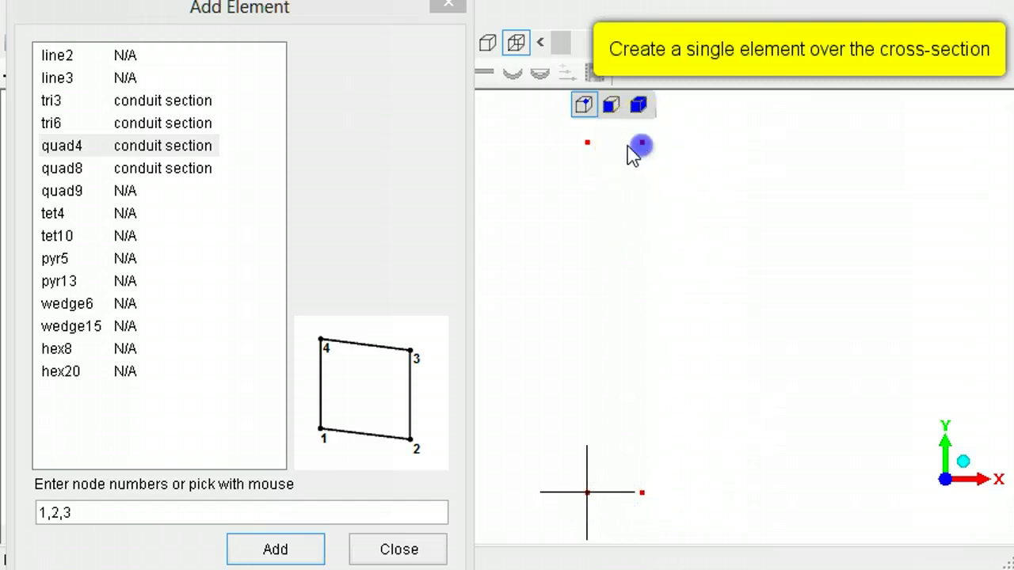
click(587, 142)
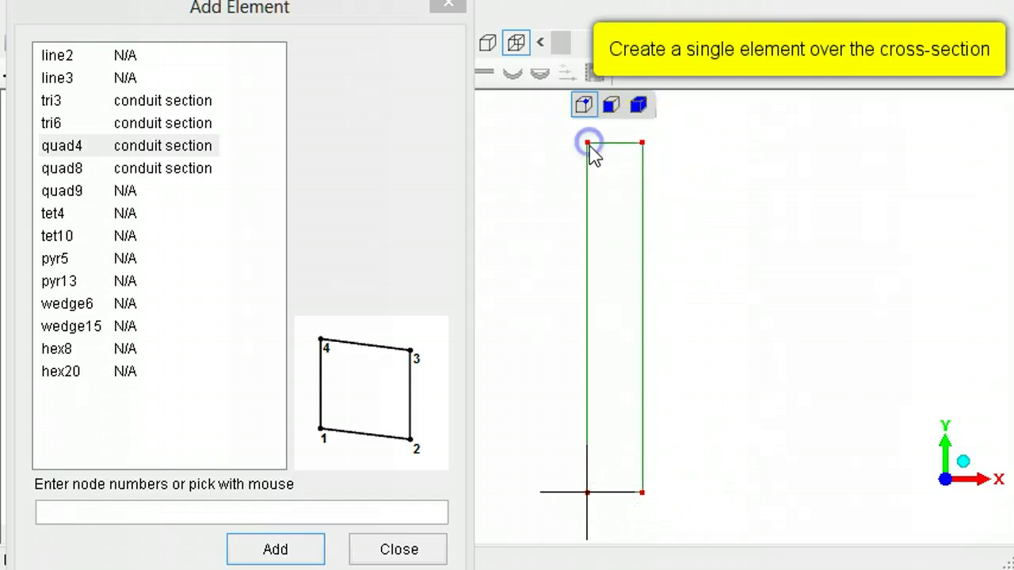
click(398, 551)
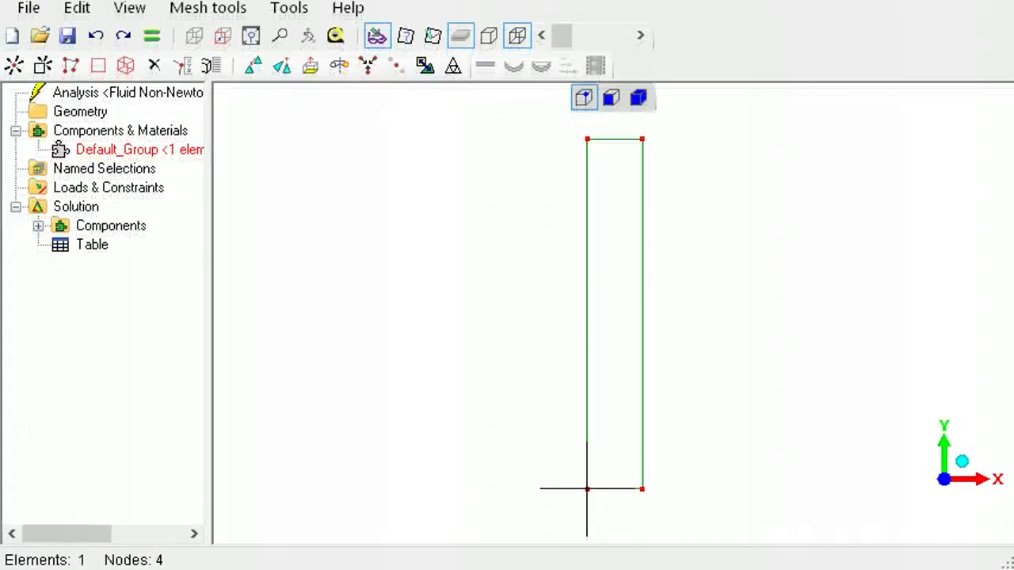
Refine the rectangular face with a custom subdivision of 4 by 40 elements
click(617, 100)
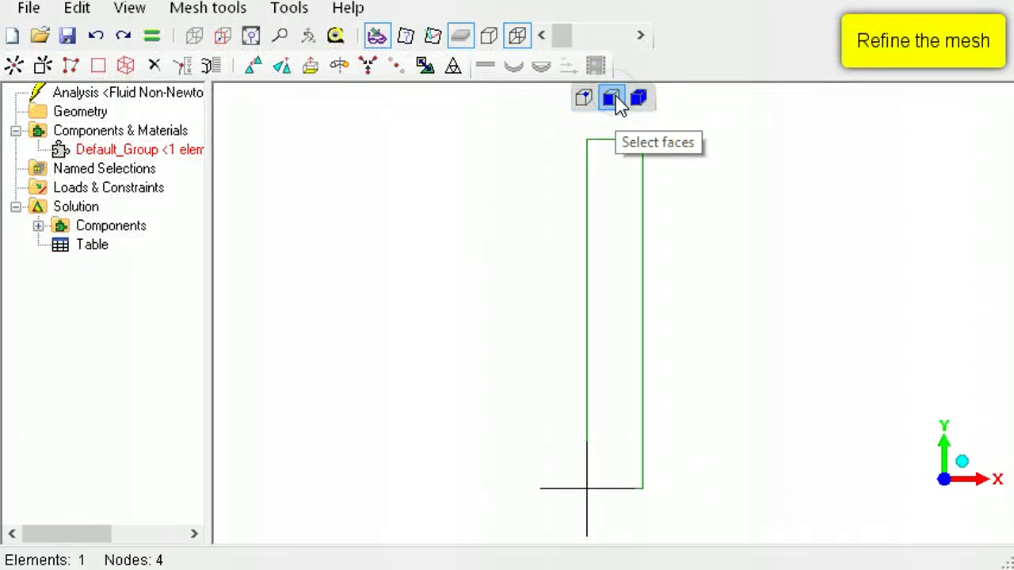
click(610, 157)
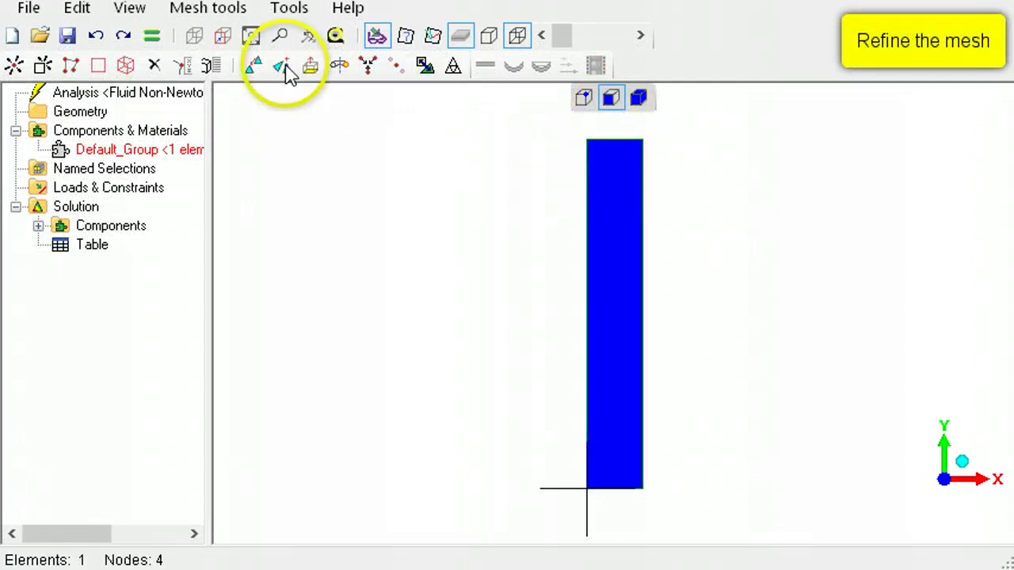
click(207, 8)
click(356, 538)
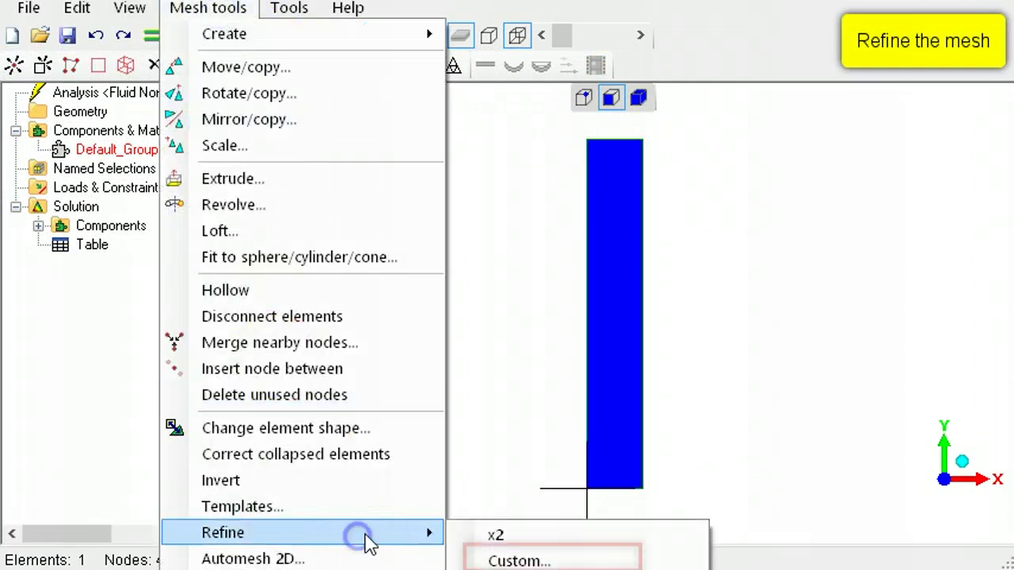
click(570, 561)
text(4)
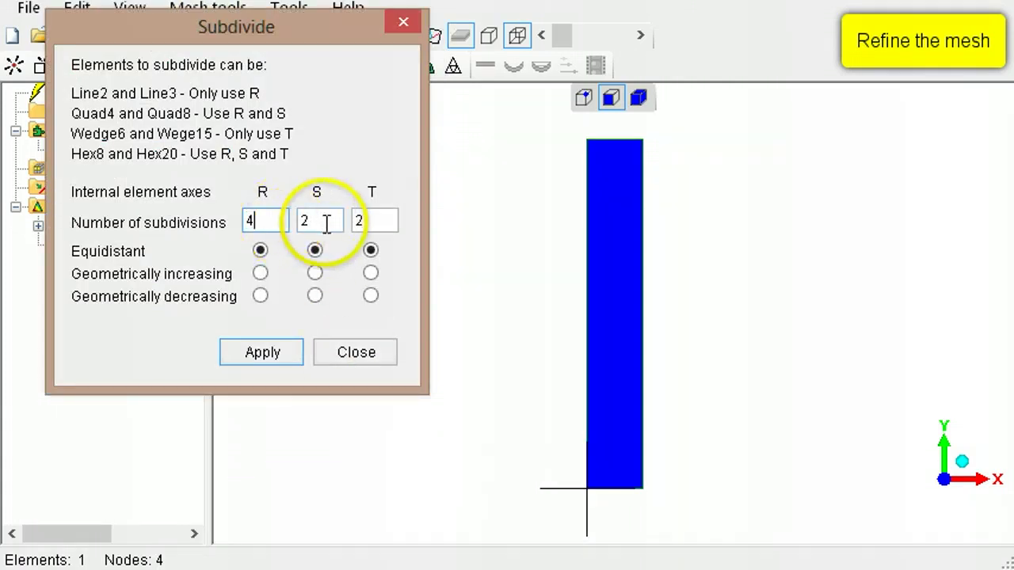
key(Tab)
text(40)
click(290, 354)
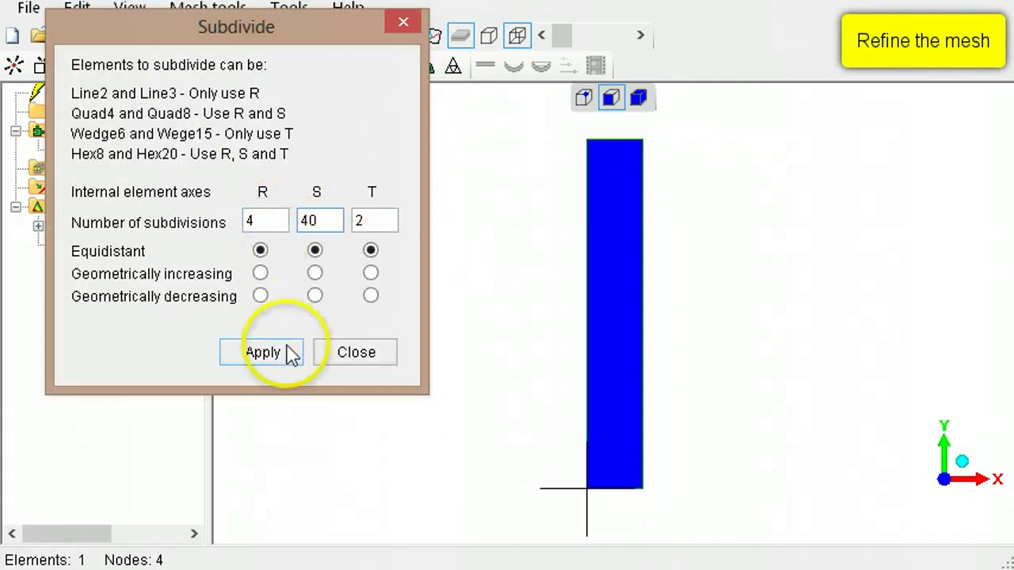
click(348, 355)
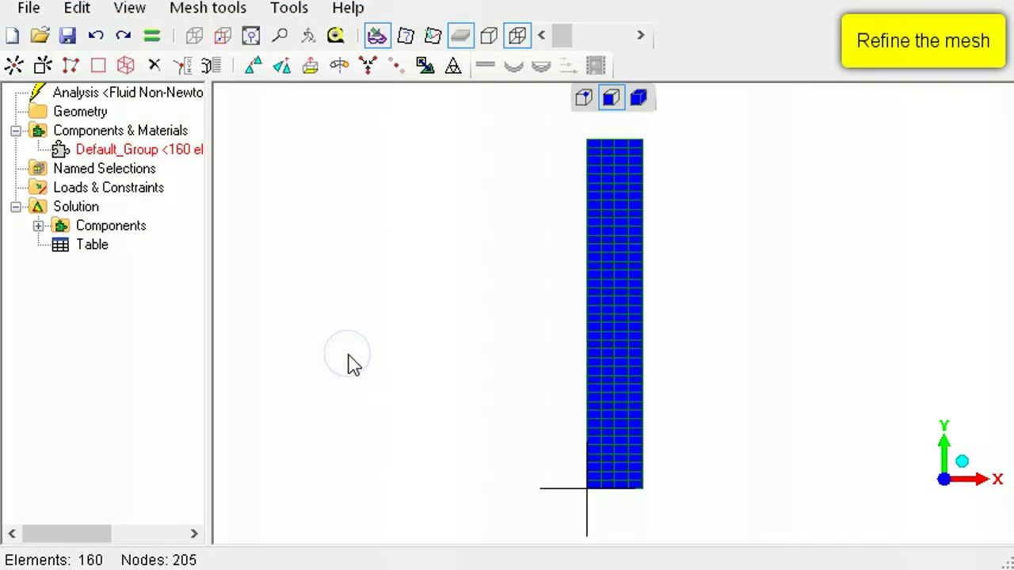
click(349, 358)
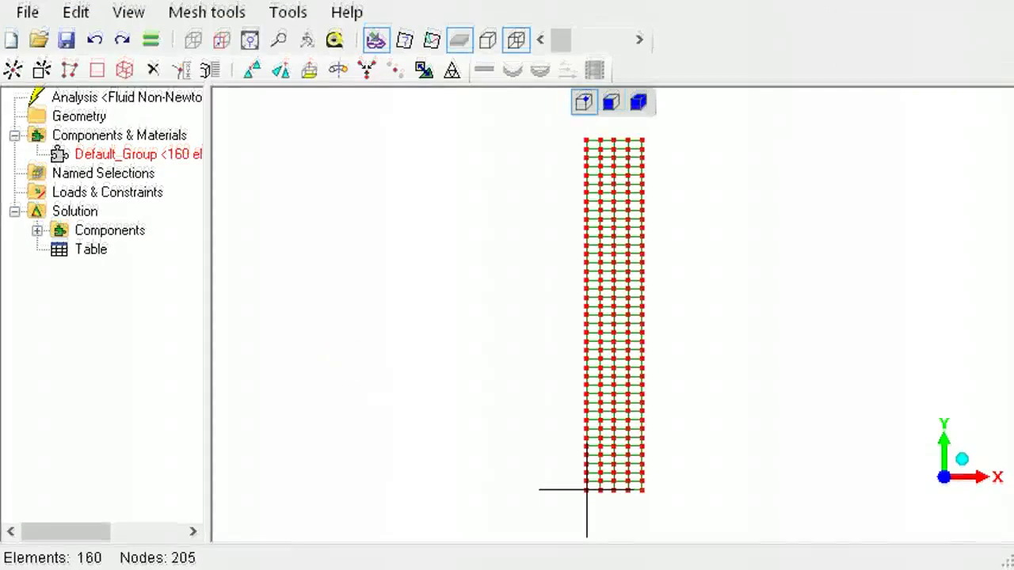
Convert the mesh elements from quad4 to quad8
click(219, 20)
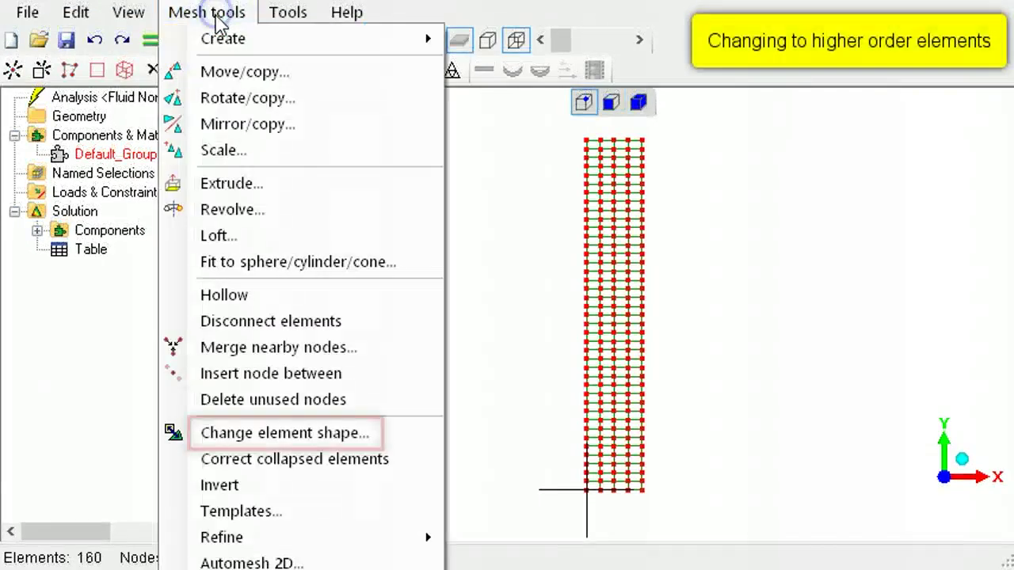
click(349, 433)
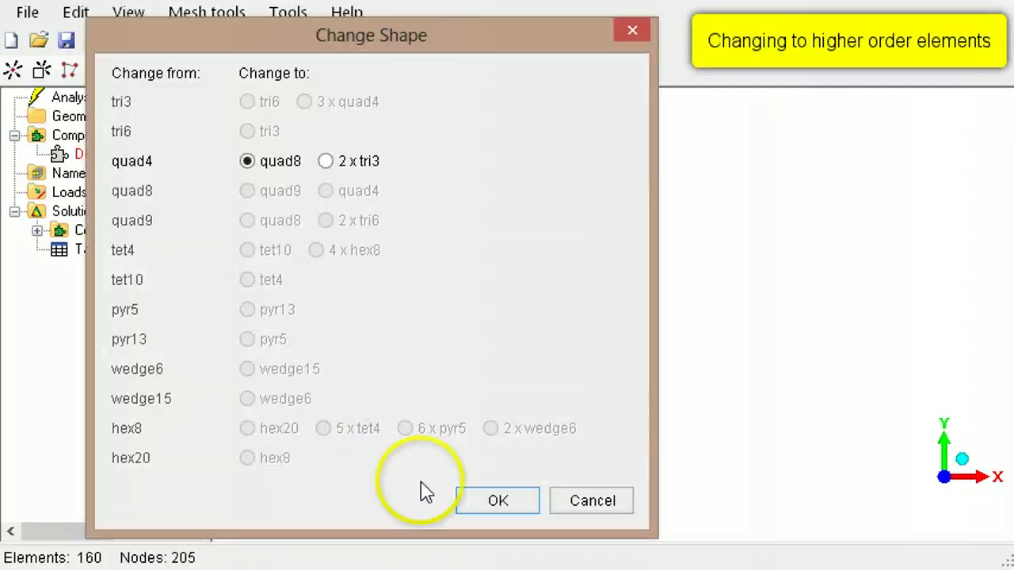
click(504, 504)
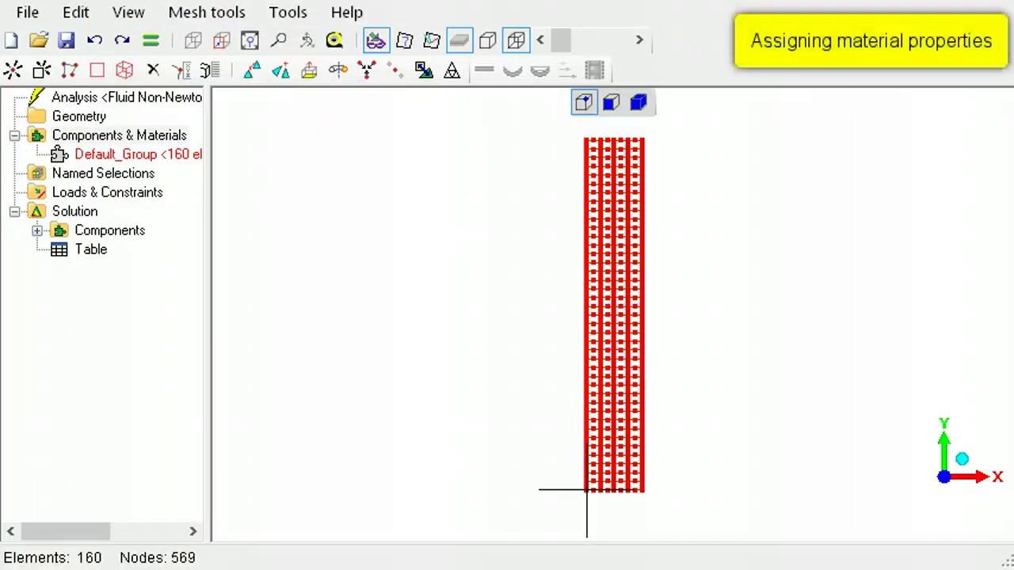
Open the context menu for Default_Group under Components & Materials
right_click(157, 153)
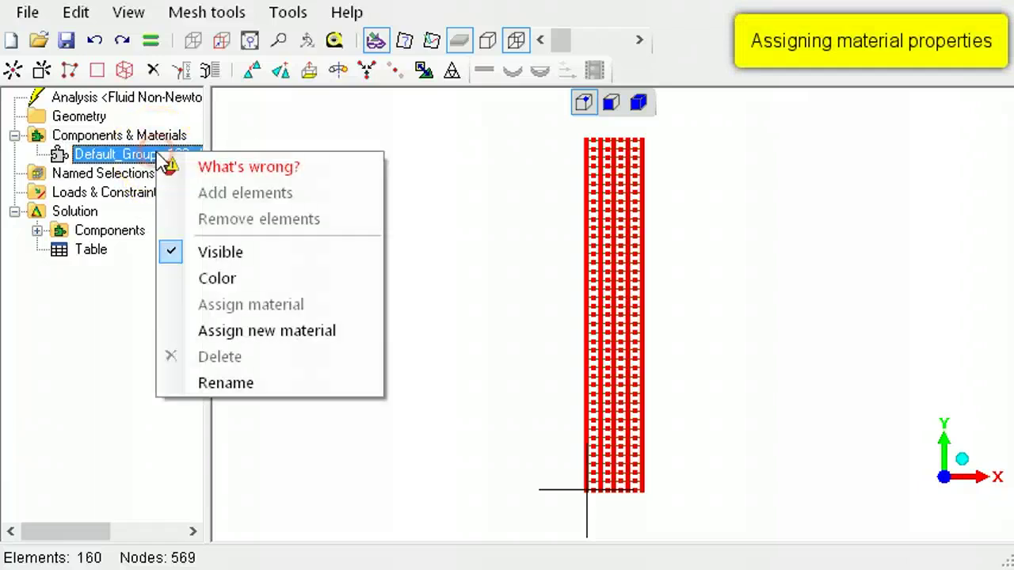
Assign Default_Group a Herschel-Bulkley material with critical shear stress, K and n all 1
click(298, 338)
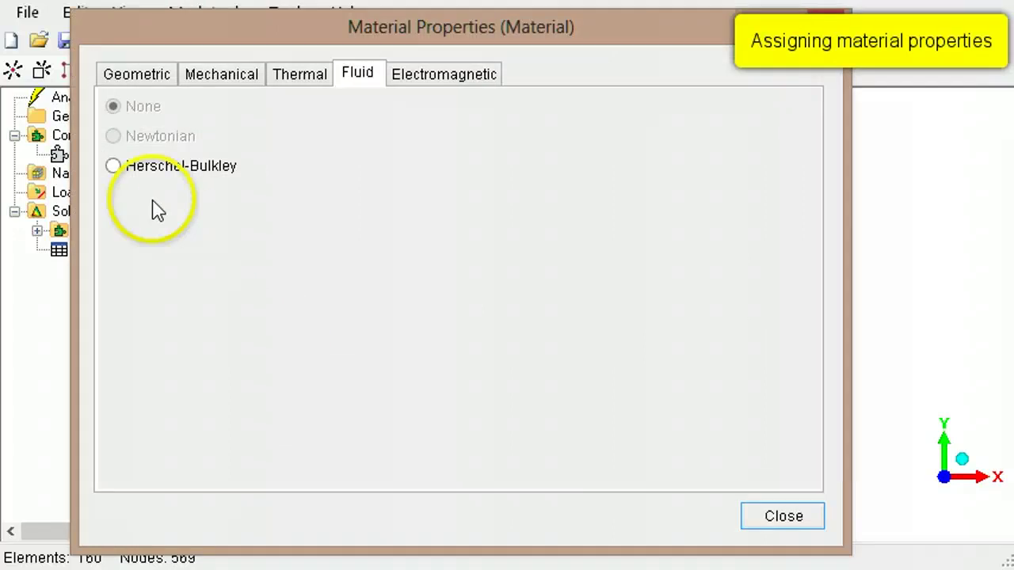
click(123, 167)
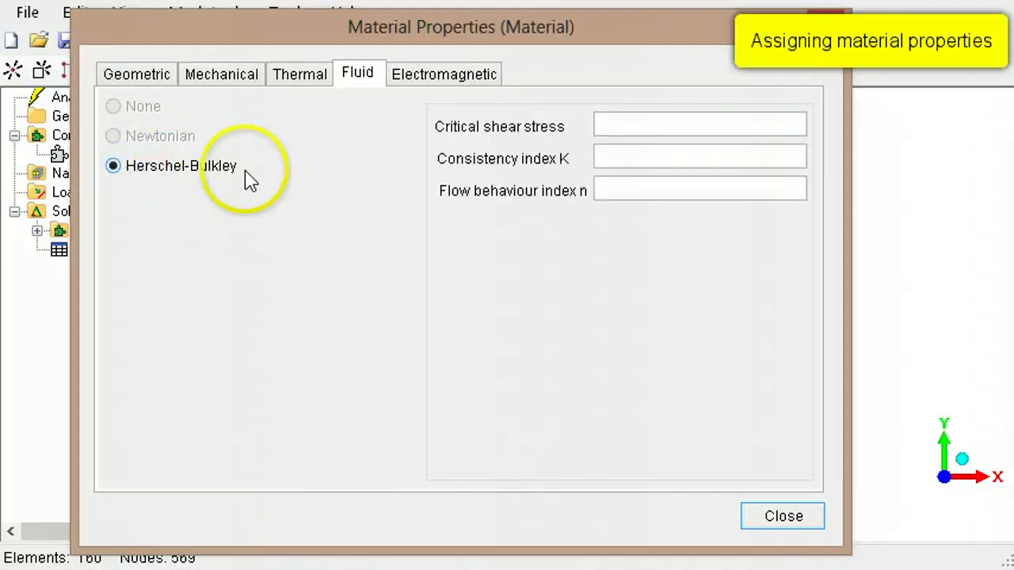
click(623, 127)
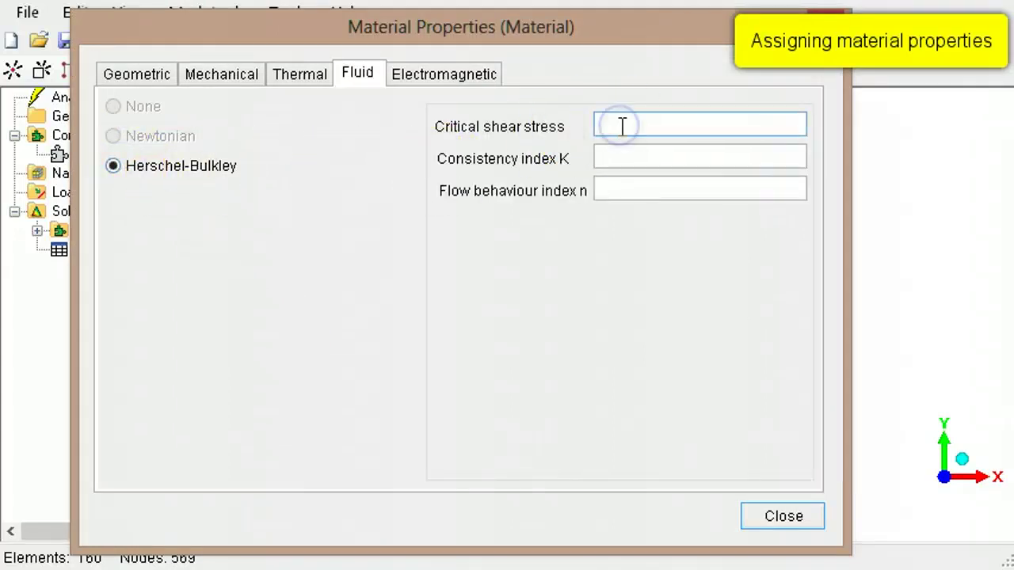
text(1)
click(621, 152)
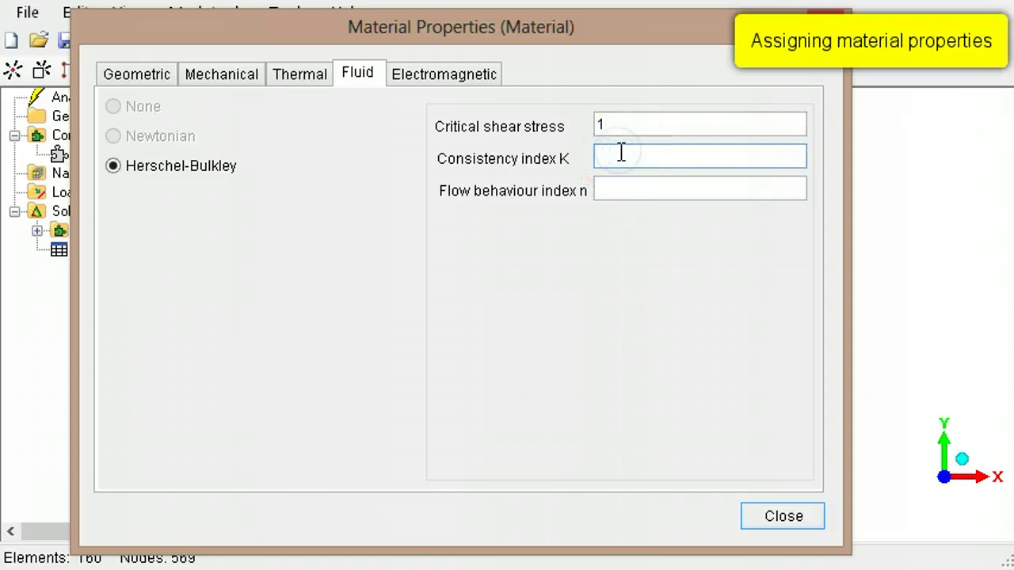
text(1)
click(616, 190)
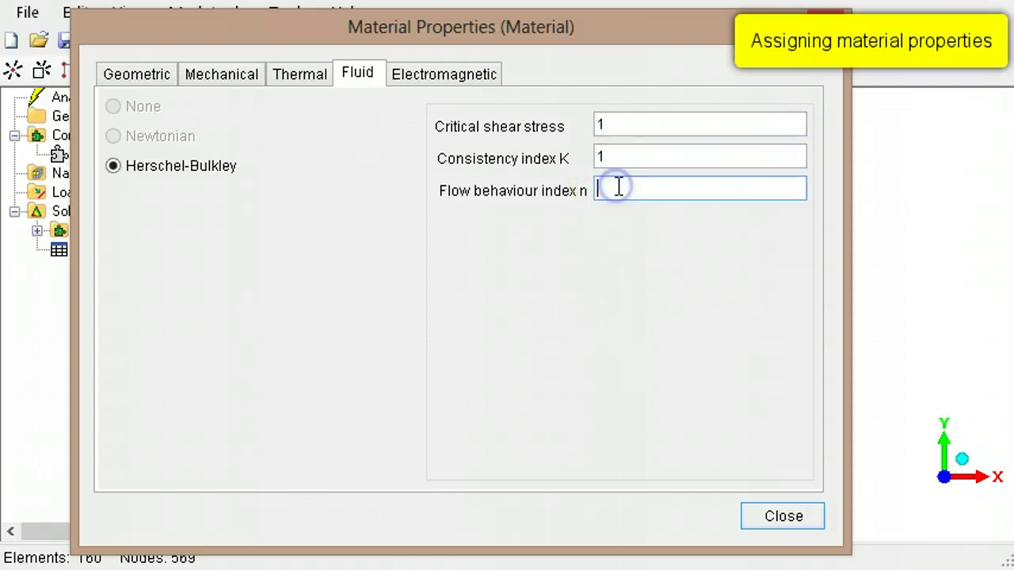
text(1)
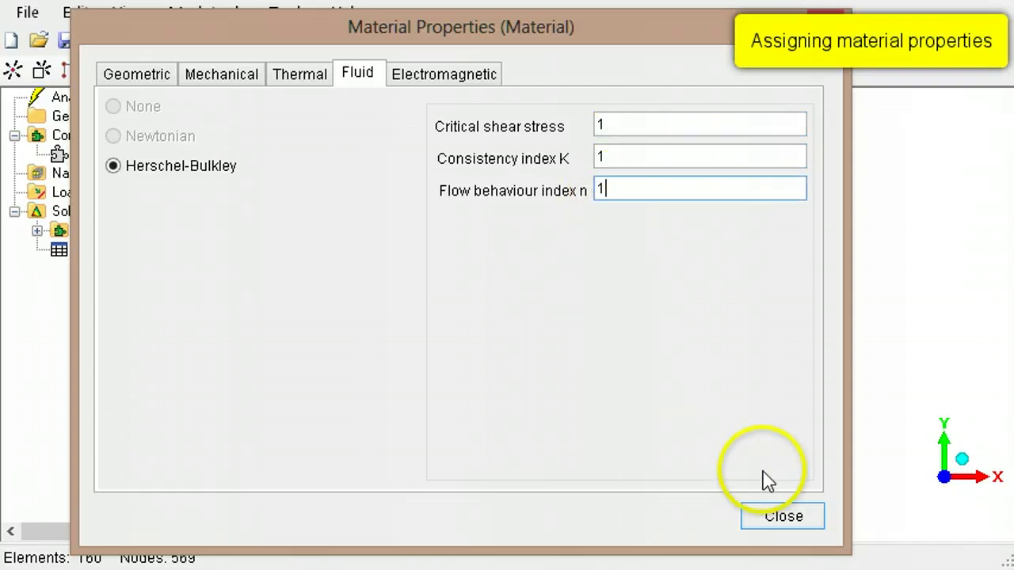
click(785, 518)
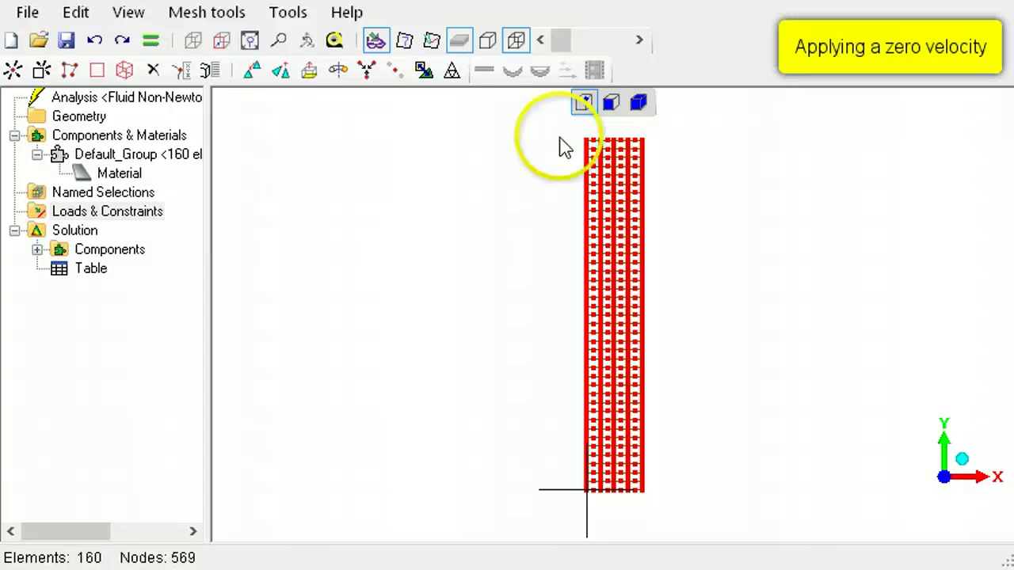
Fix velz at 0 on the top and bottom edge nodes (18 nodes)
drag(573, 128, 651, 146)
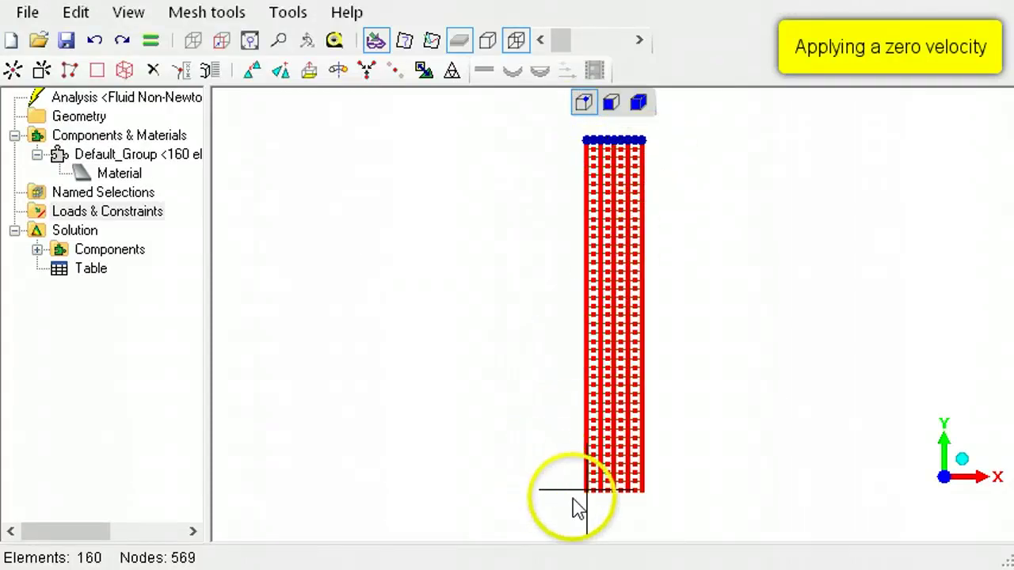
mouse_move(583, 501)
mouse_down()
mouse_move(591, 511)
mouse_move(656, 490)
mouse_up()
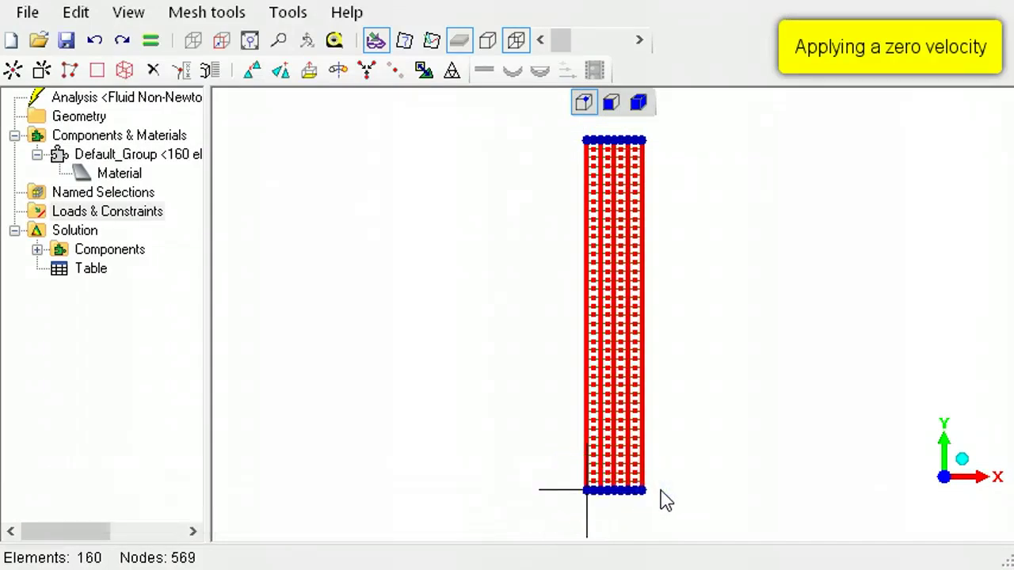
right_click(143, 213)
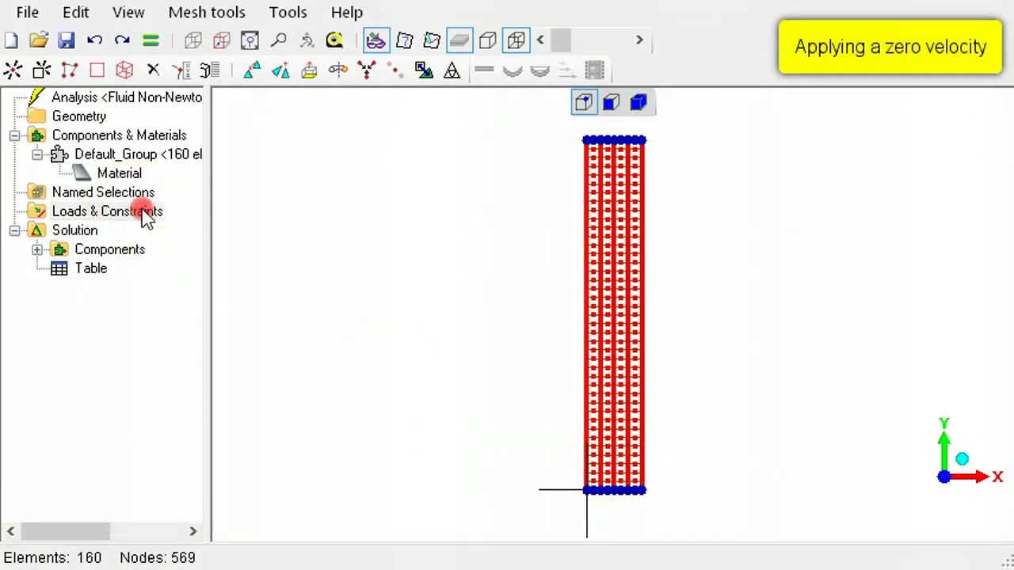
mouse_move(318, 262)
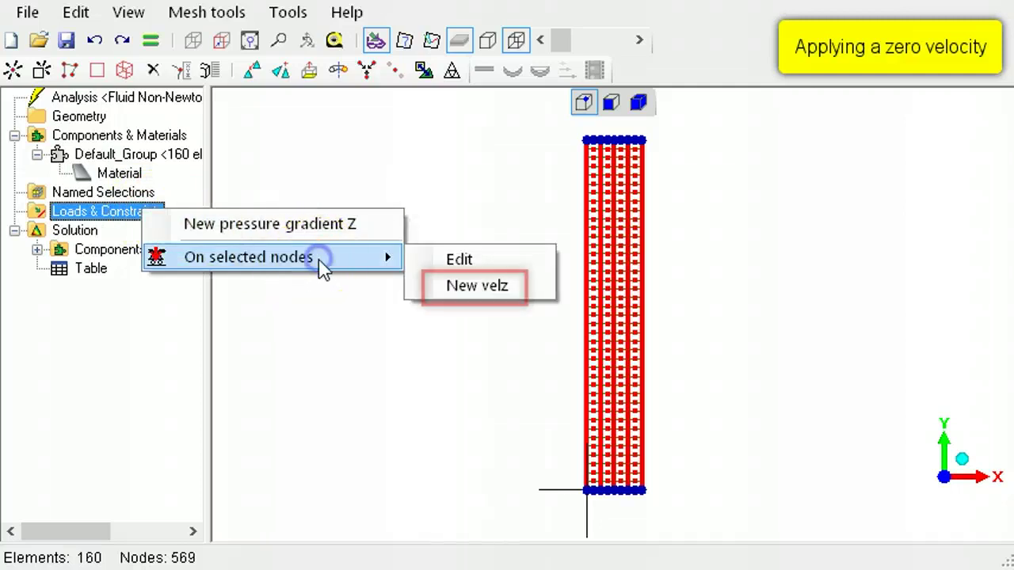
click(516, 292)
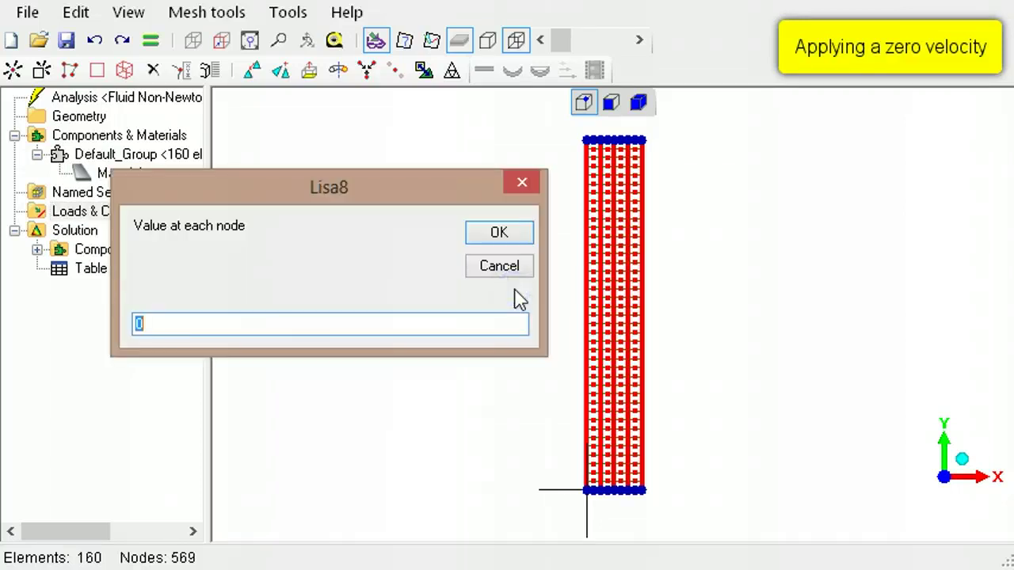
click(501, 235)
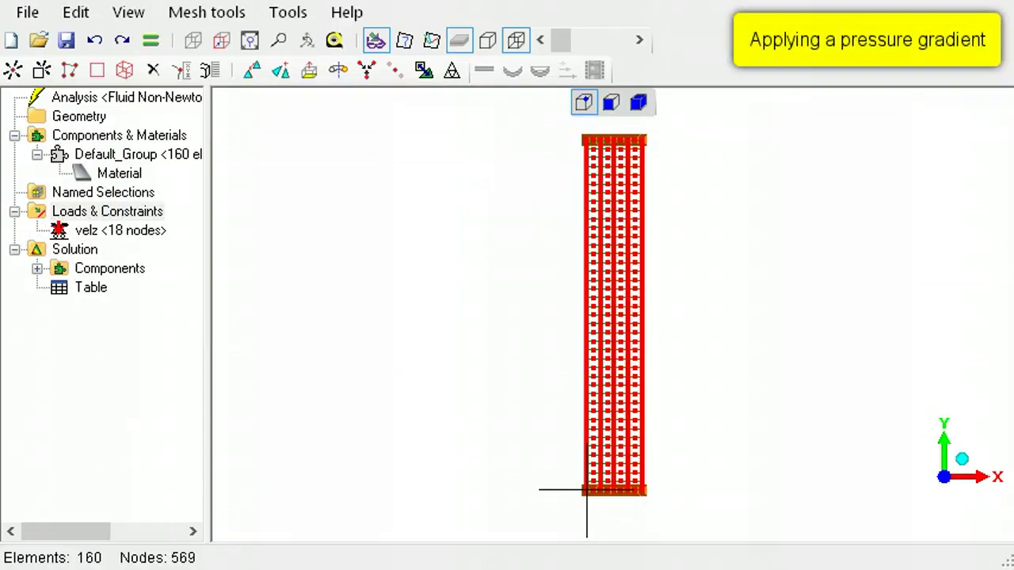
Apply a pressure gradient Z load of -10 to all 160 elements
click(638, 103)
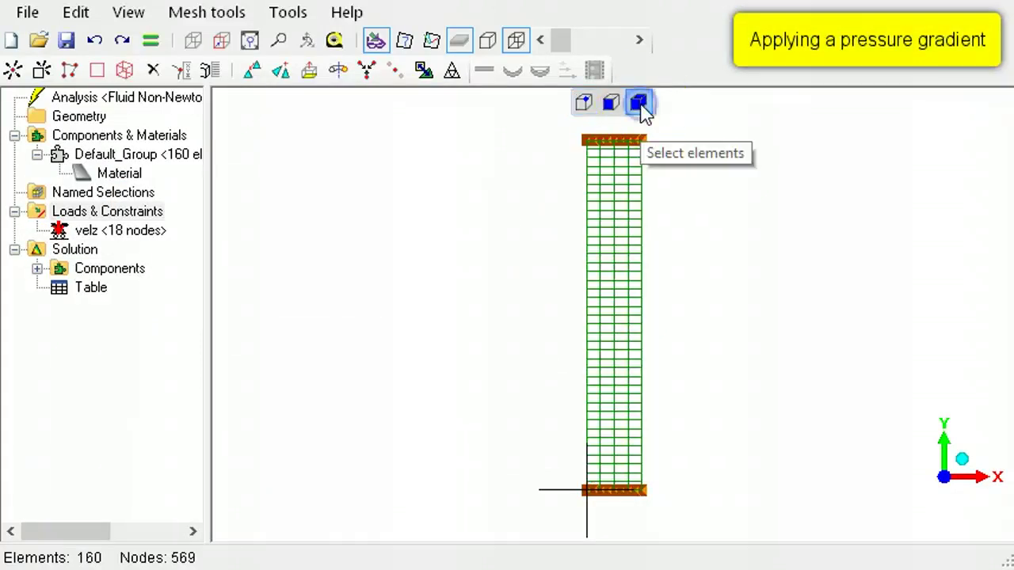
drag(547, 127, 706, 518)
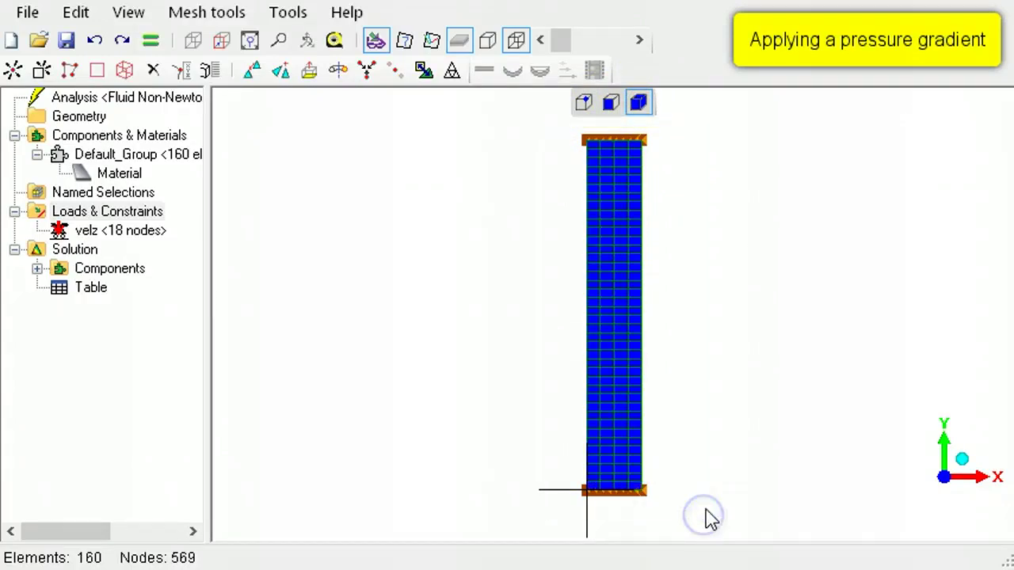
right_click(133, 211)
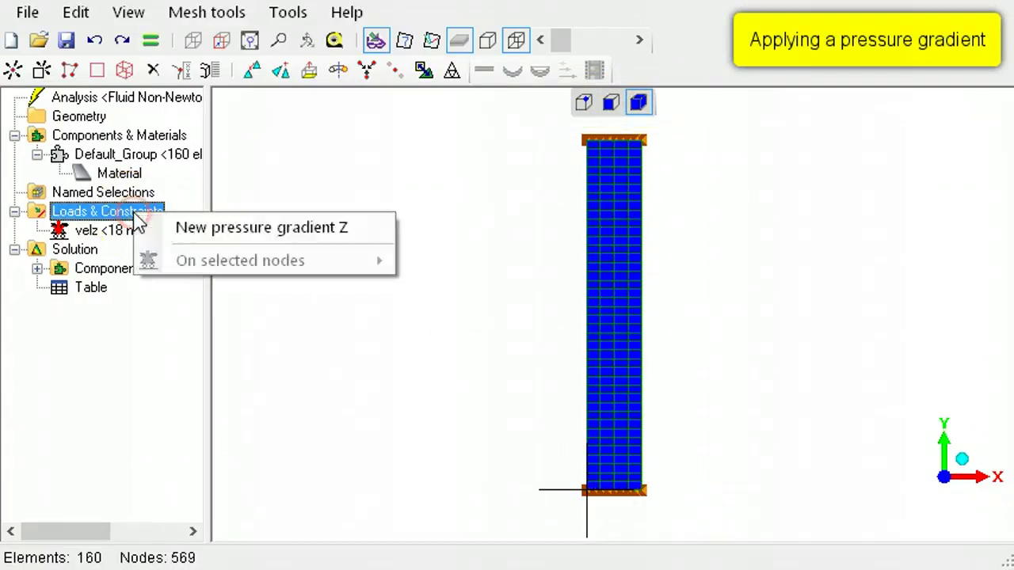
click(316, 238)
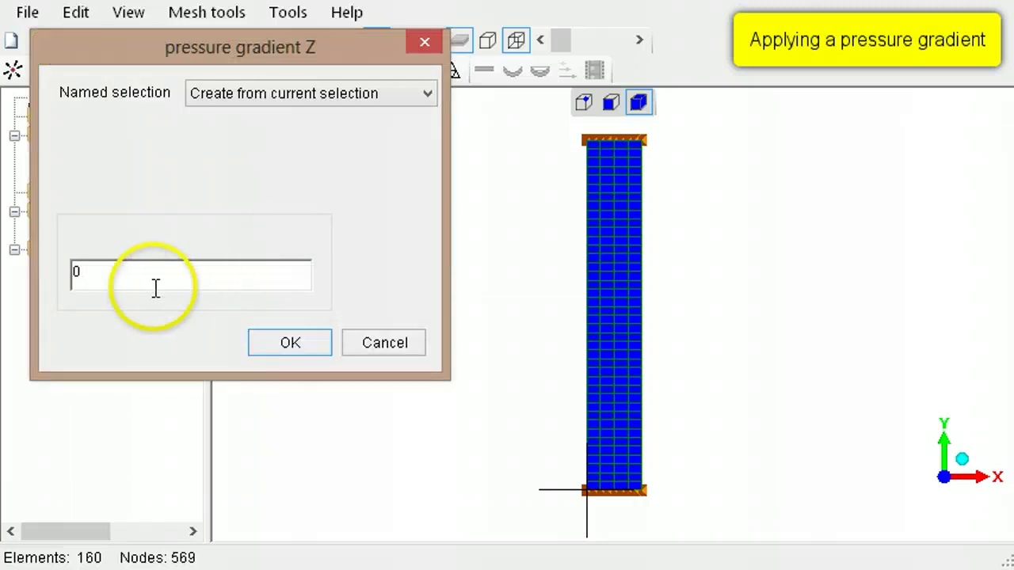
drag(153, 278, 27, 276)
text(-10)
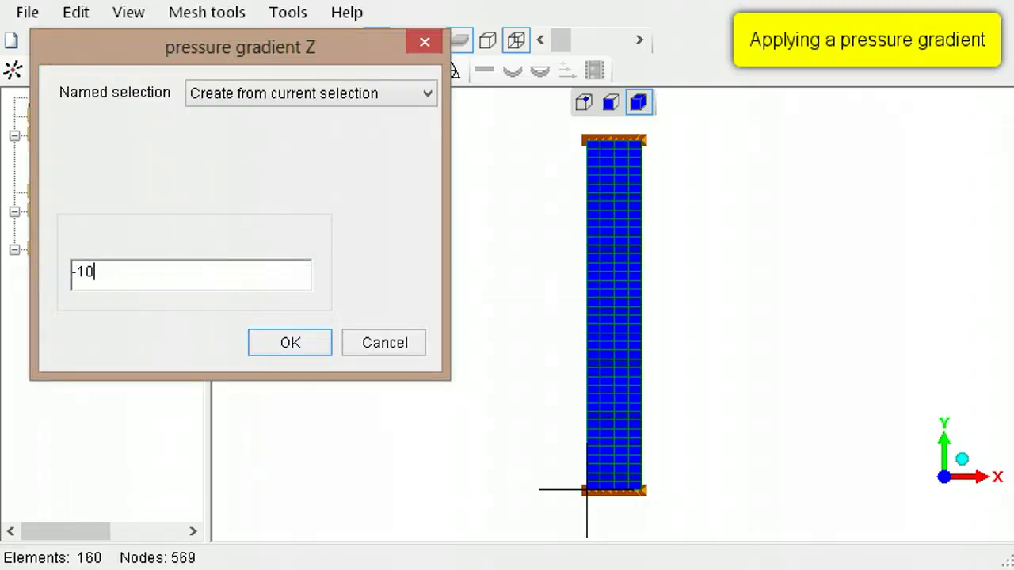
click(296, 349)
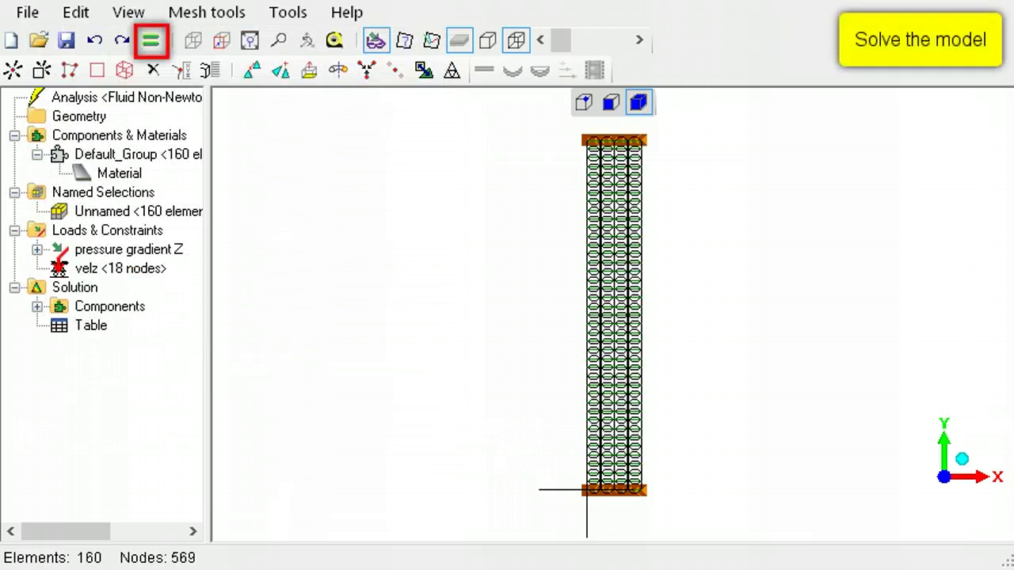
Solve the model and display the Velocity Magnitude contour, ranging 0 to 2.453
click(149, 43)
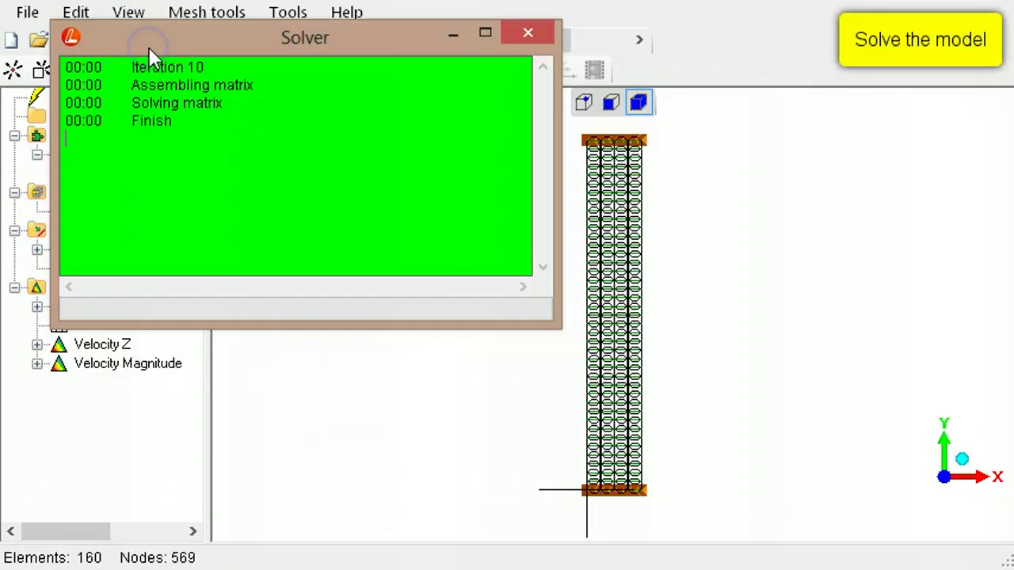
click(526, 32)
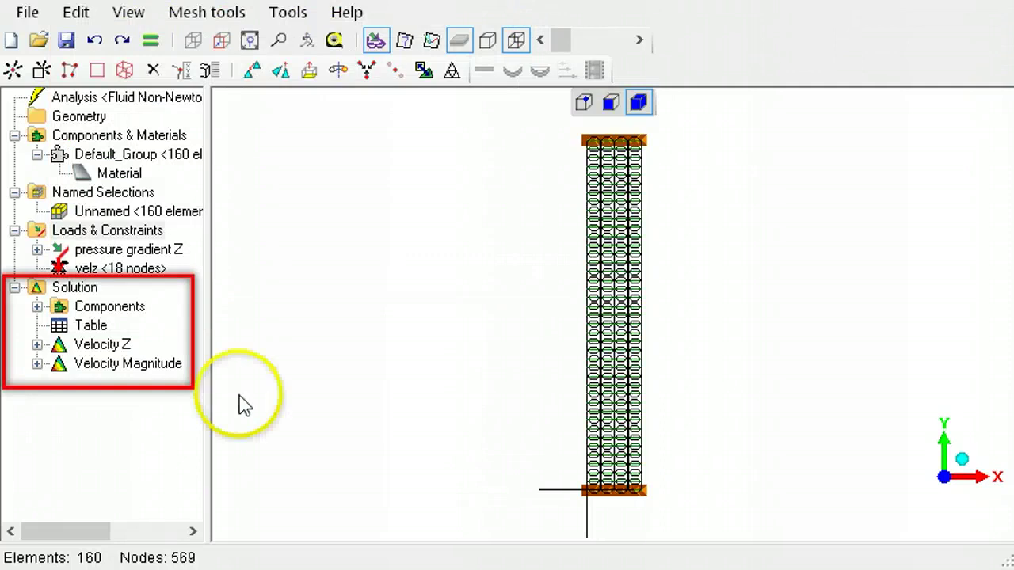
click(151, 369)
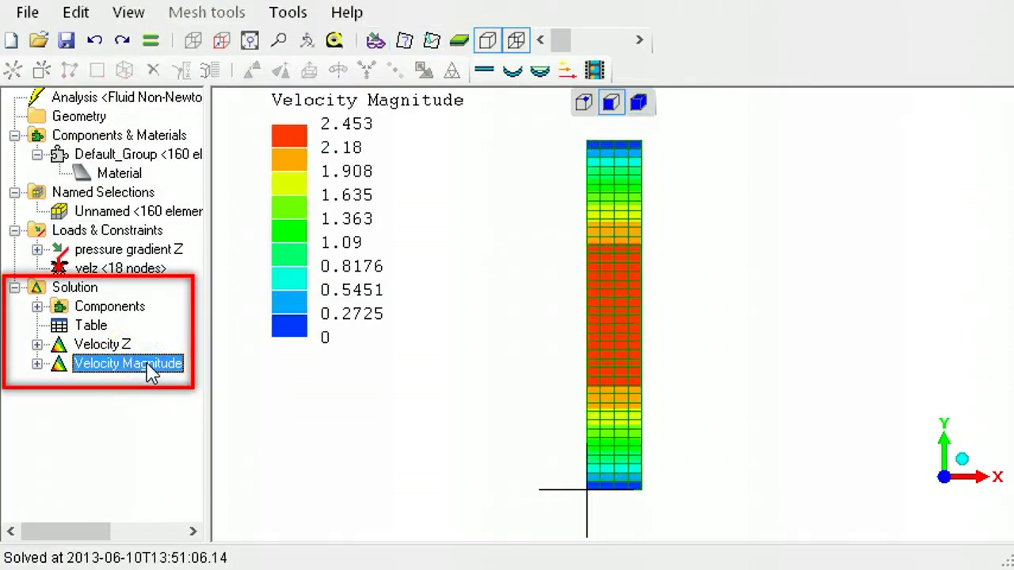
Overlay flow arrows on the velocity magnitude plot and rotate the model to show the flat central plug
click(574, 74)
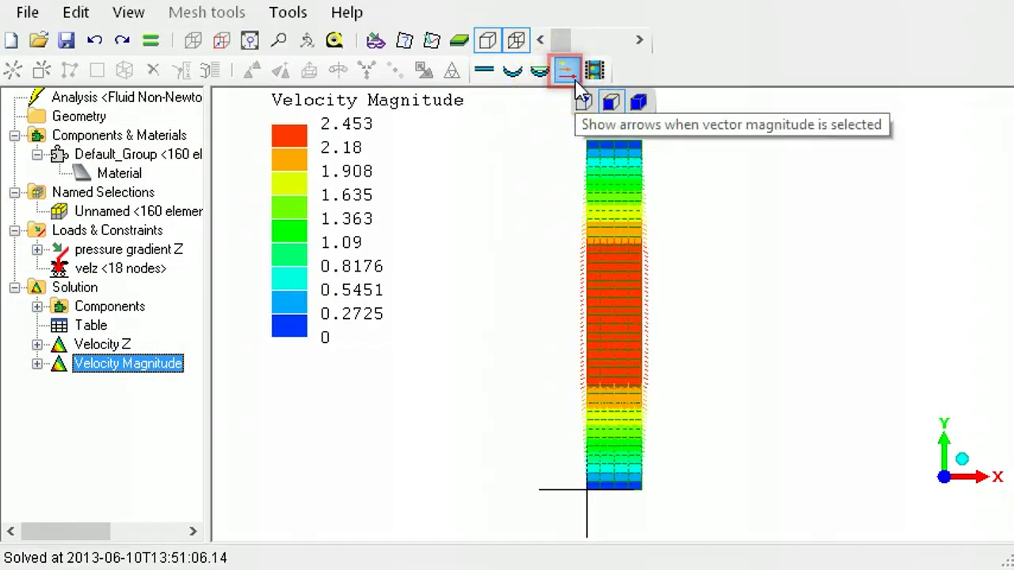
click(747, 289)
mouse_move(747, 289)
mouse_down()
mouse_move(690, 312)
mouse_move(636, 317)
mouse_move(621, 346)
mouse_move(649, 344)
mouse_up()
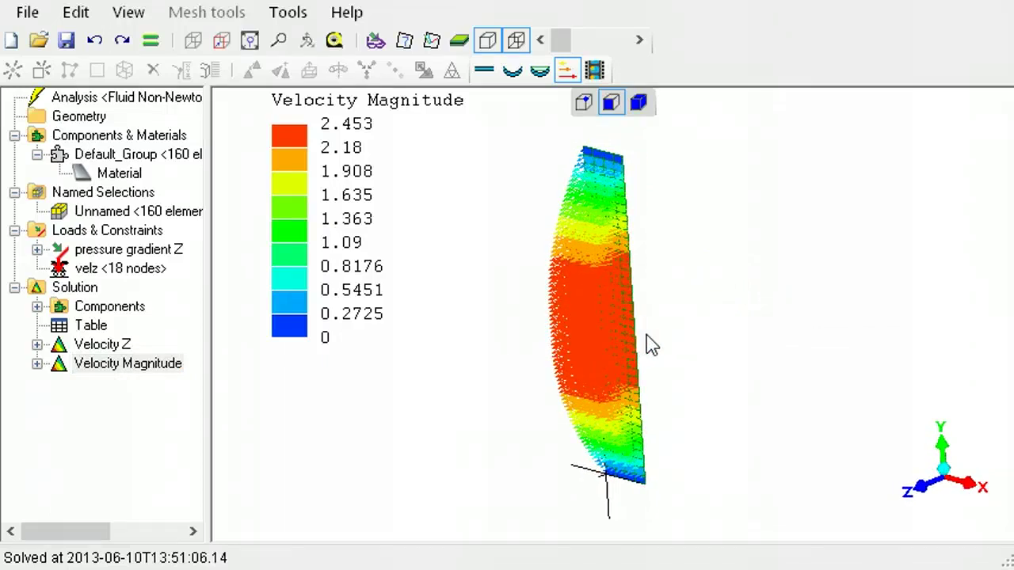